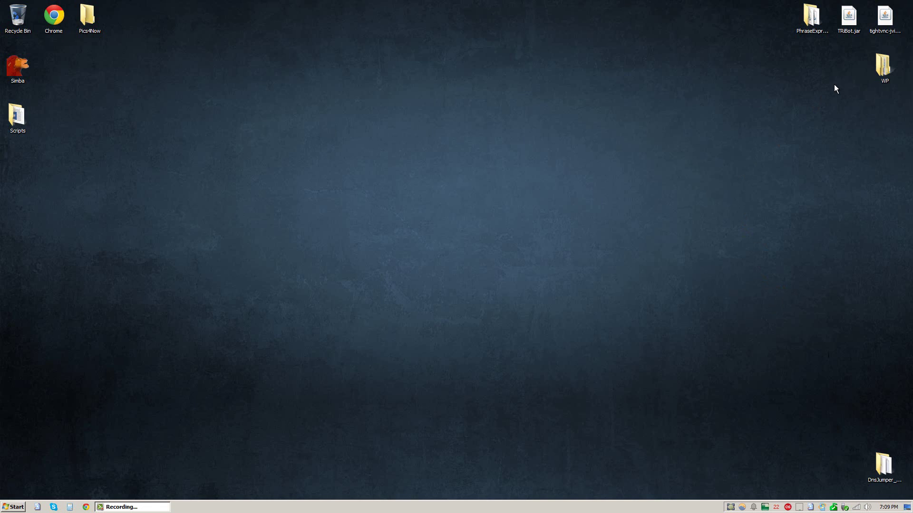
Step: Launch TRiBot, log in to the Old-School client with the prefilled credentials, and open a new client
double_click(848, 19)
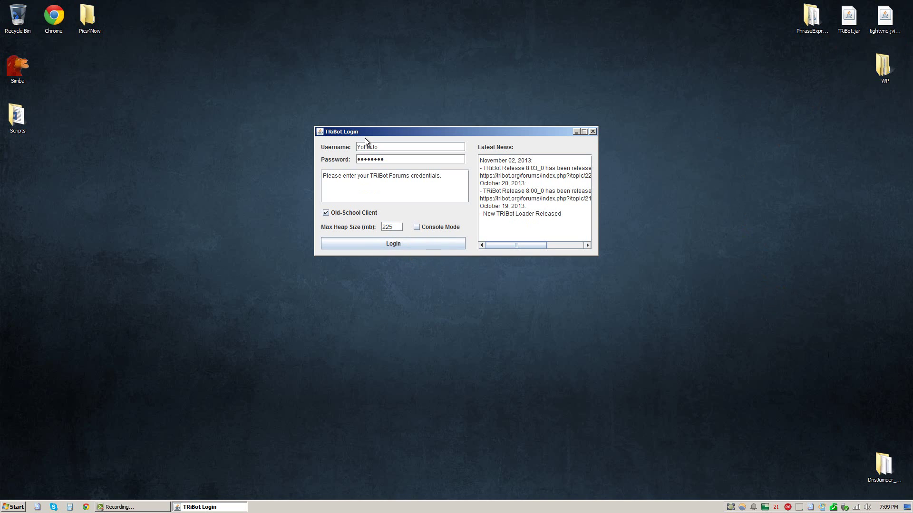
click(395, 244)
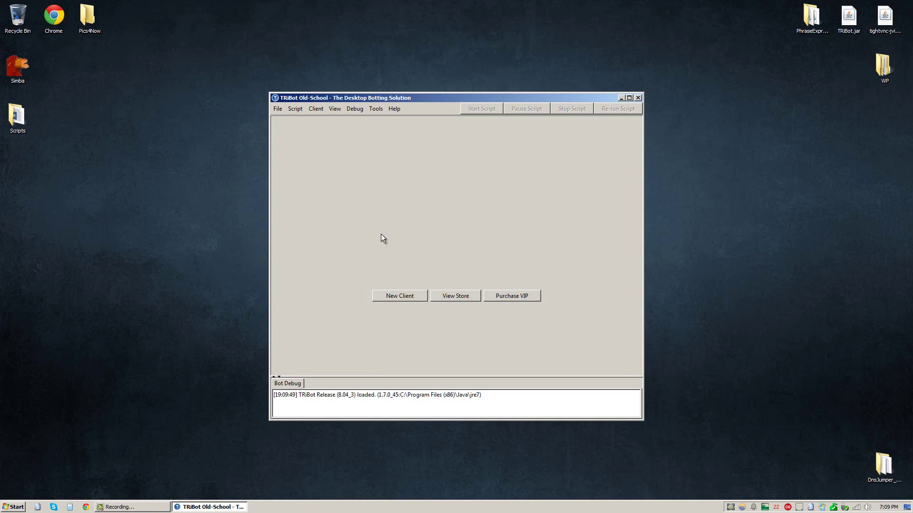
click(417, 297)
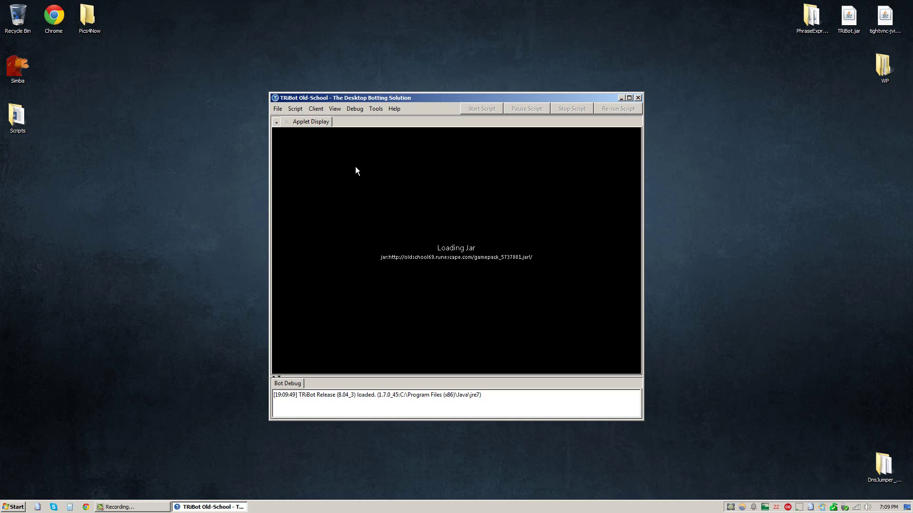
Step: Open the Break Handler and give the empty break row of the New profile a runtime of 0001:00:00
click(336, 110)
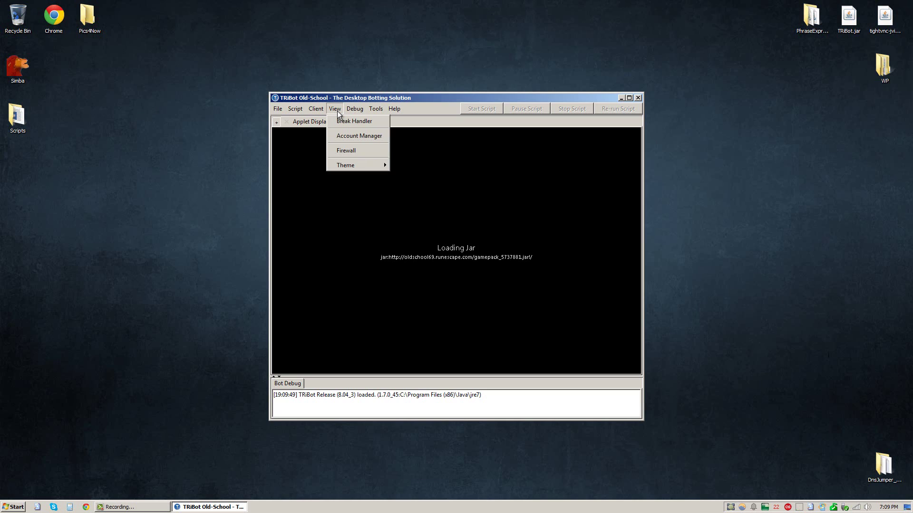
click(343, 122)
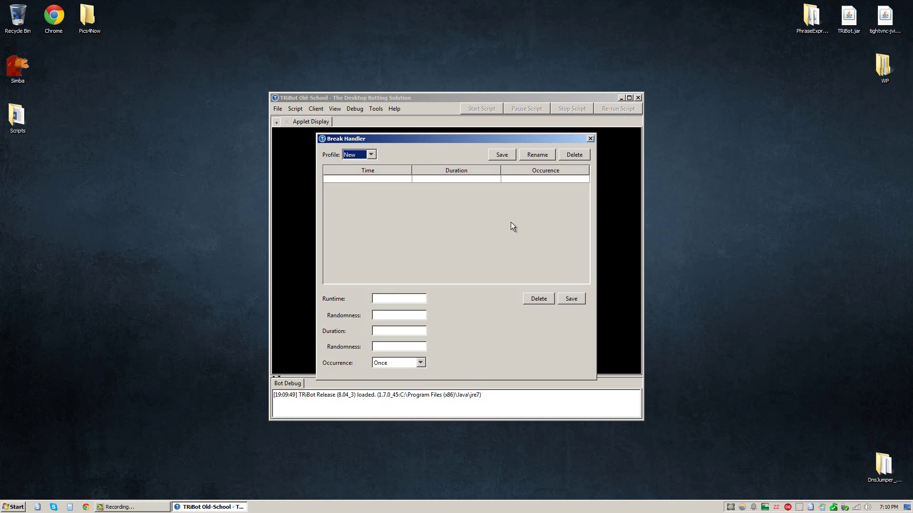
click(413, 298)
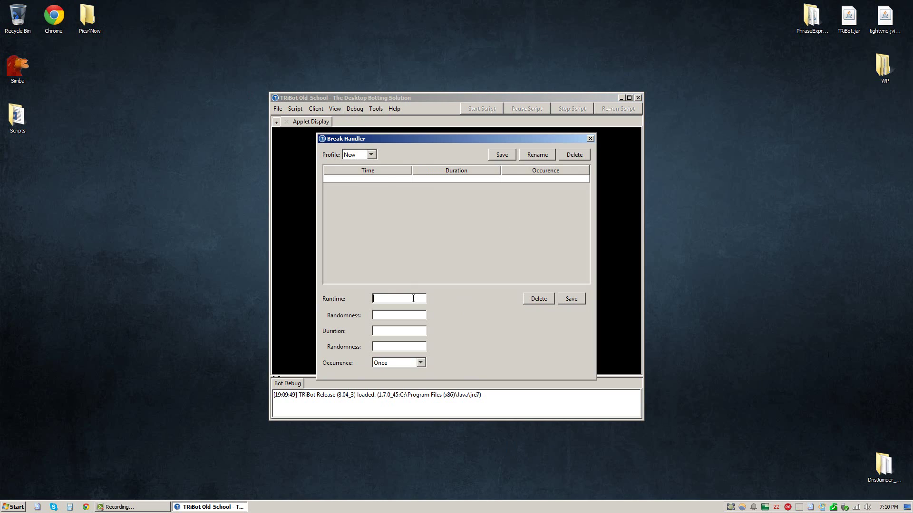
click(395, 180)
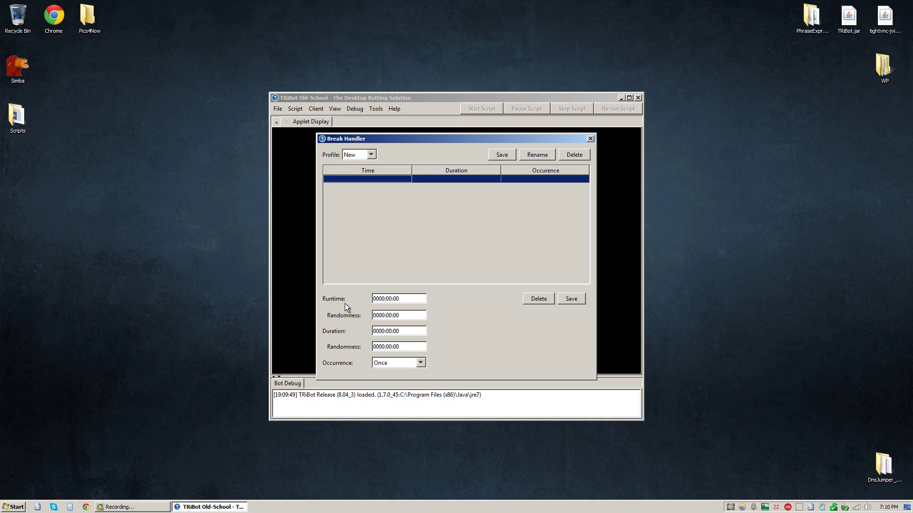
mouse_move(440, 140)
mouse_down()
mouse_move(455, 172)
mouse_move(458, 235)
mouse_move(455, 137)
mouse_up()
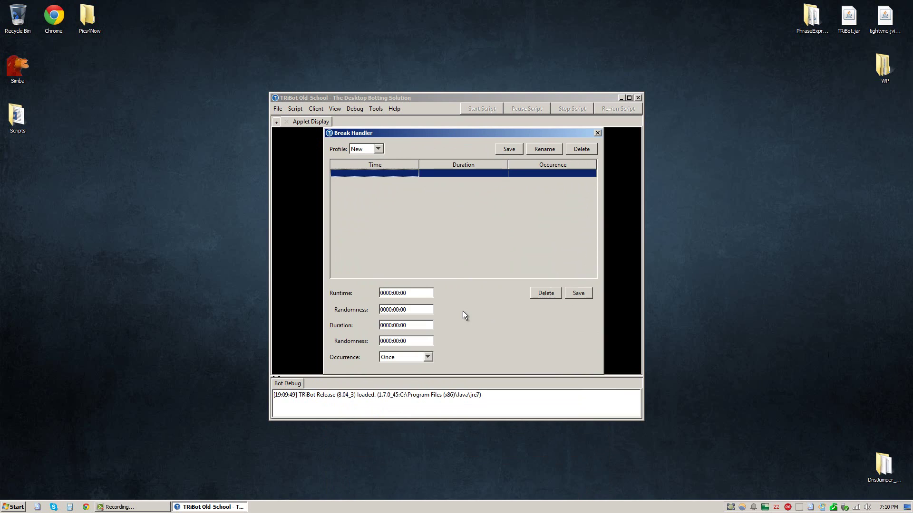
click(433, 294)
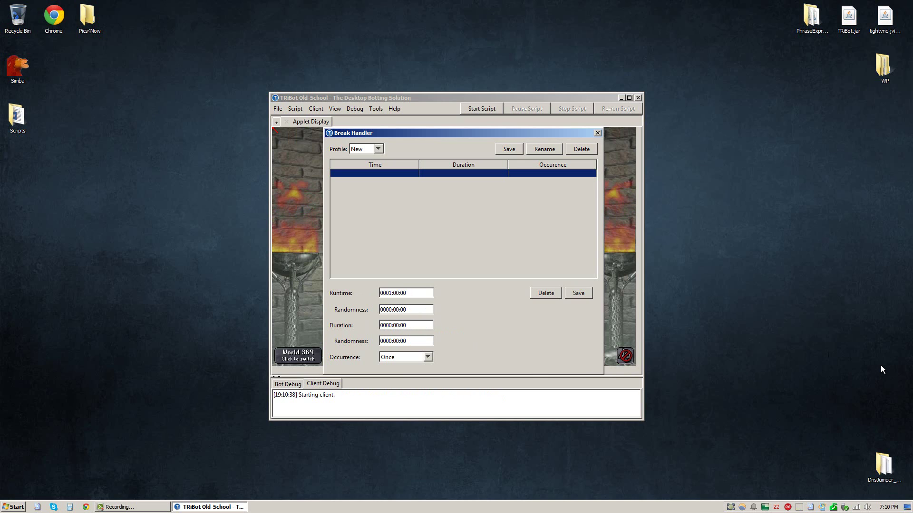
Step: Set the randomness of the break's runtime to 0000:01:00
key(BackSpace)
key(BackSpace)
key(BackSpace)
key(BackSpace)
text(1:00)
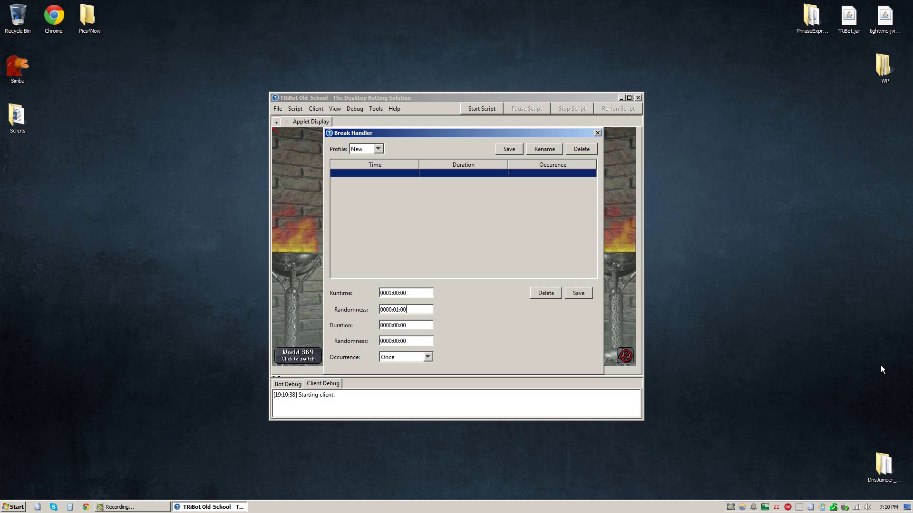
Step: Set the randomness of the break's runtime to 0000:10:00
key(BackSpace)
key(BackSpace)
key(BackSpace)
key(BackSpace)
key(BackSpace)
text(10:00)
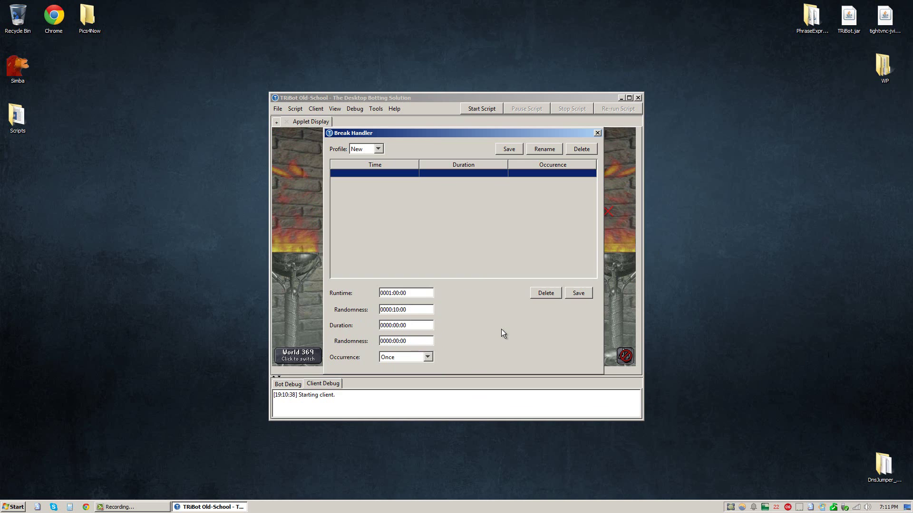
Step: Set the break's duration to 0000:10:00 with a duration randomness of 0000:02:00
click(426, 327)
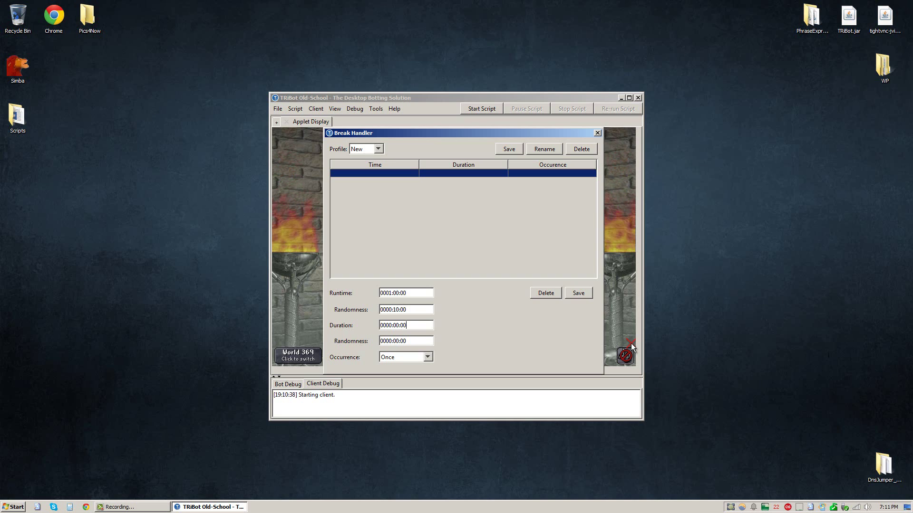
key(BackSpace)
key(BackSpace)
key(BackSpace)
key(BackSpace)
key(BackSpace)
text(10:00)
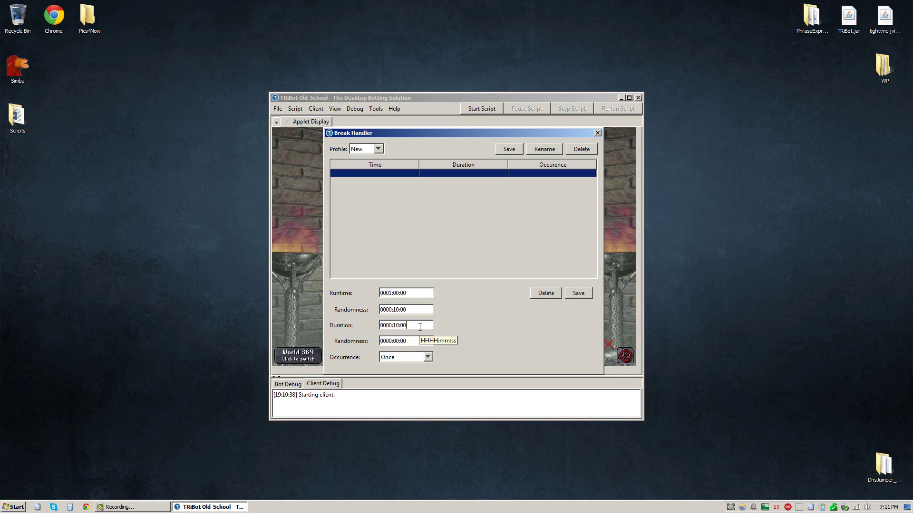
click(419, 341)
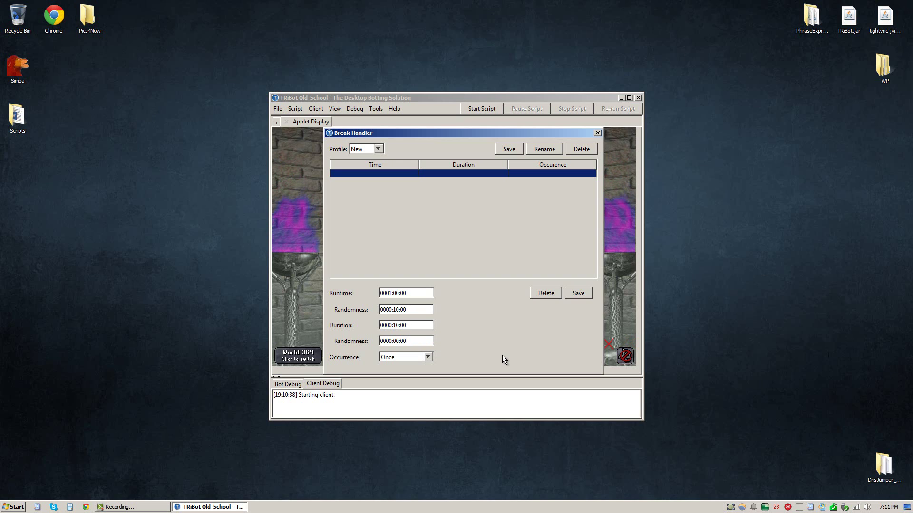
text(2:00)
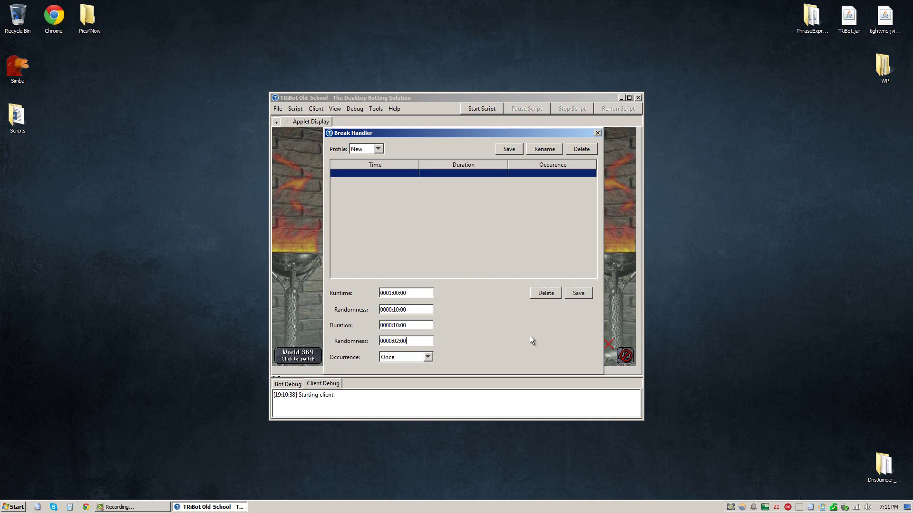
Step: Set the break's occurrence to Repeat and save the break to the selected table row
click(428, 356)
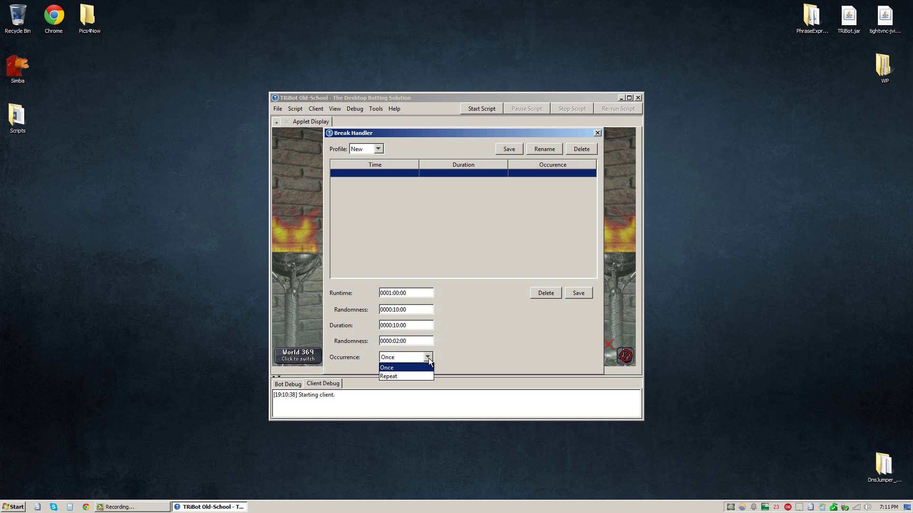
click(439, 298)
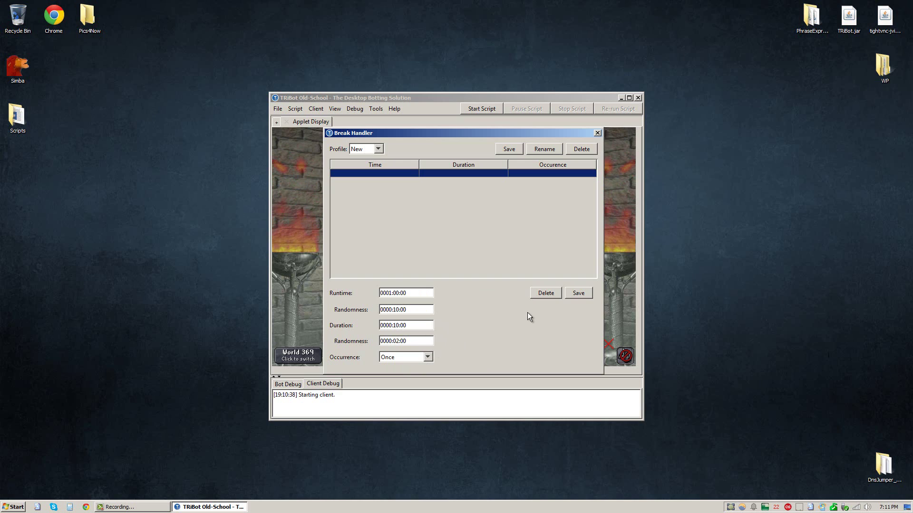
click(424, 357)
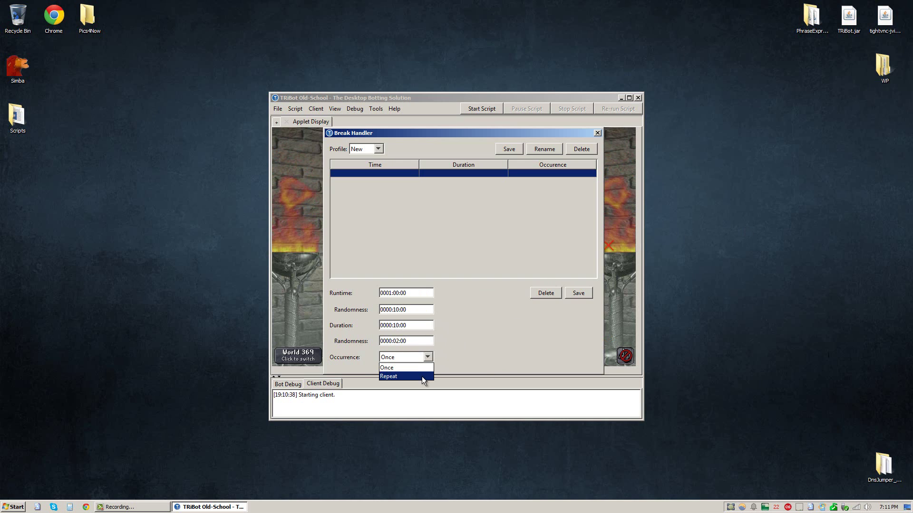
click(421, 376)
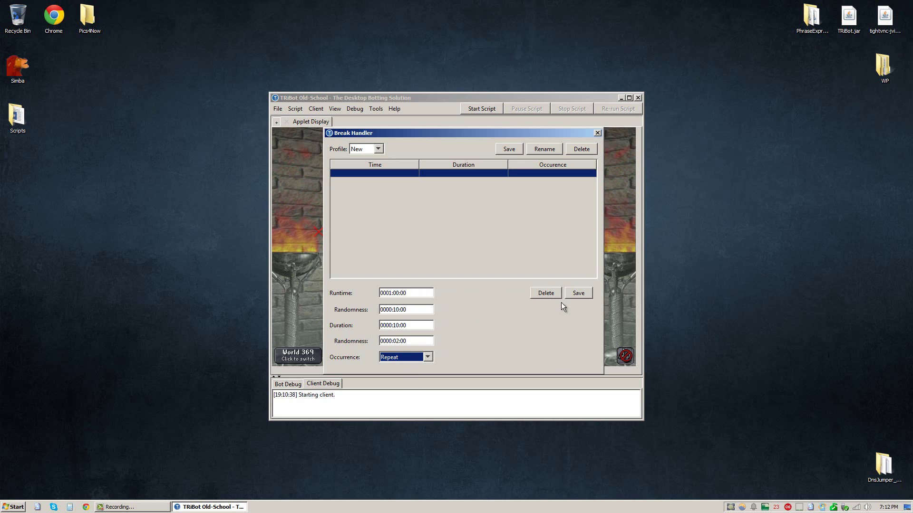
click(579, 293)
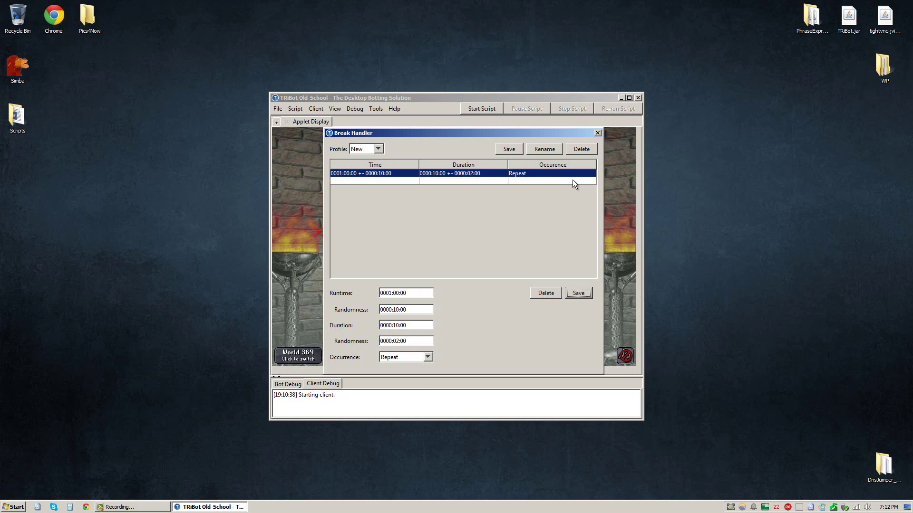
Step: Save the break settings as a profile named Standard
click(509, 150)
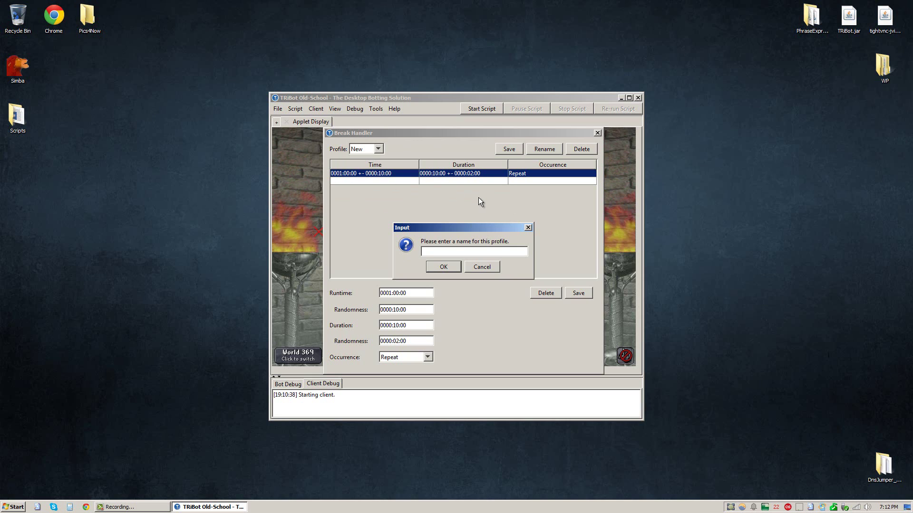
text(S)
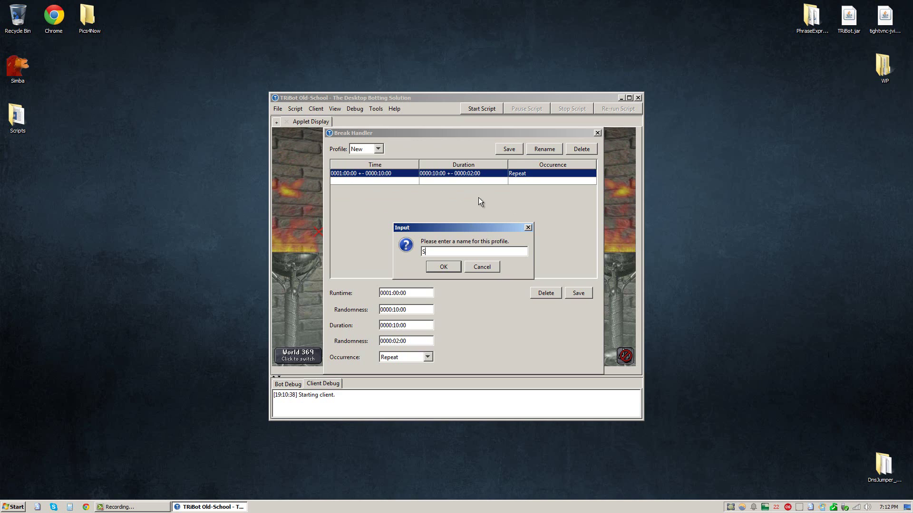
text(tandard)
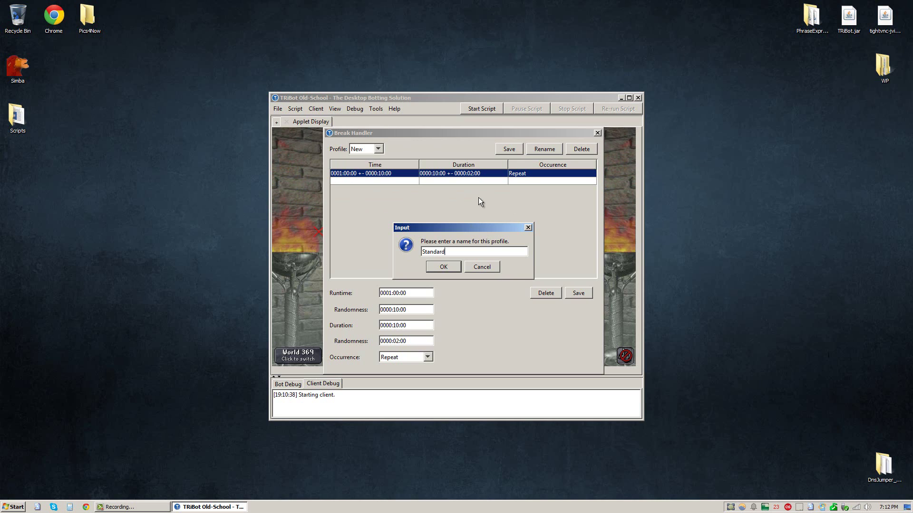
click(444, 266)
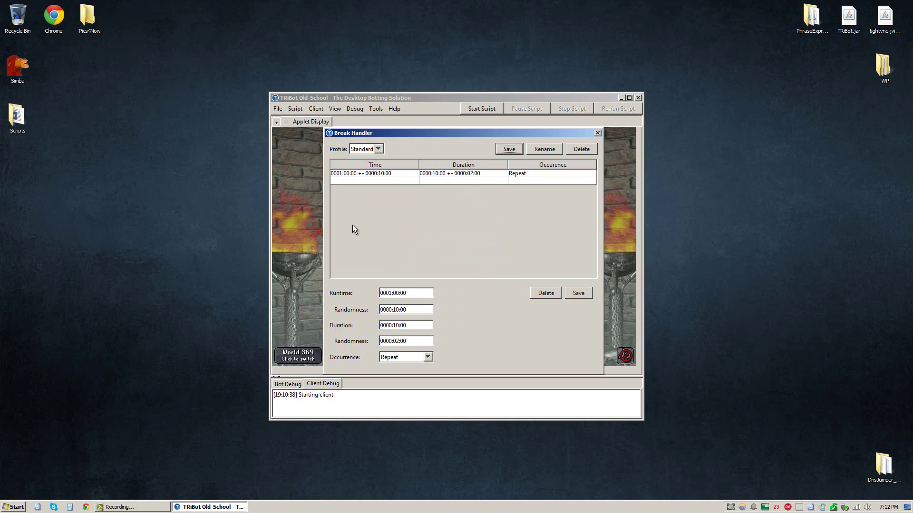
Step: Save the Standard profile once more and close the Break Handler
click(374, 148)
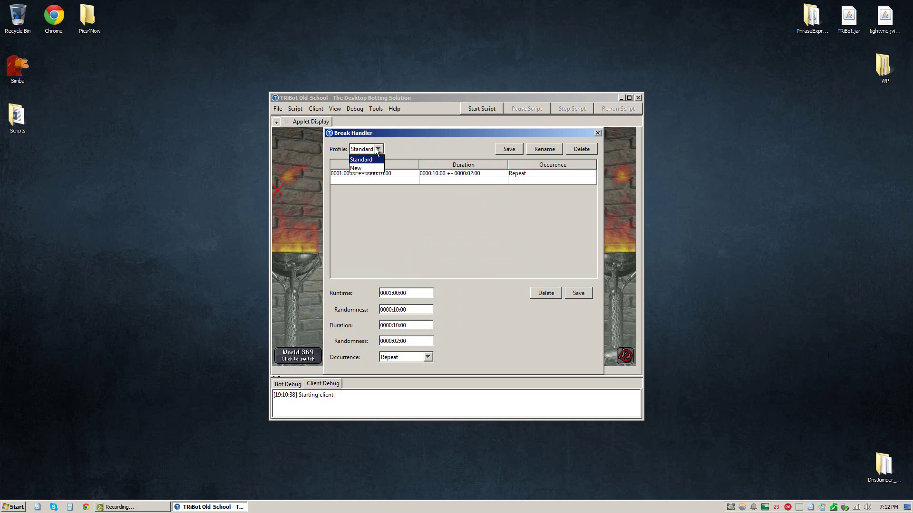
click(402, 145)
click(512, 151)
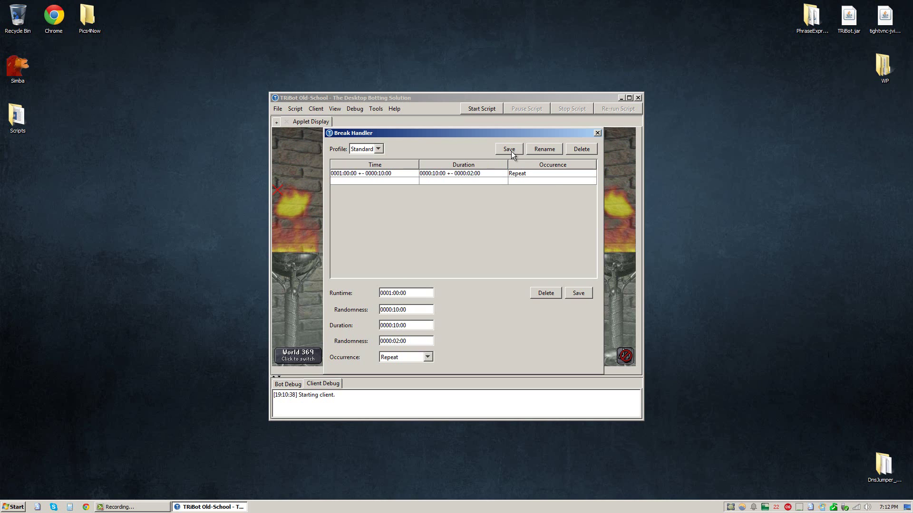
click(578, 293)
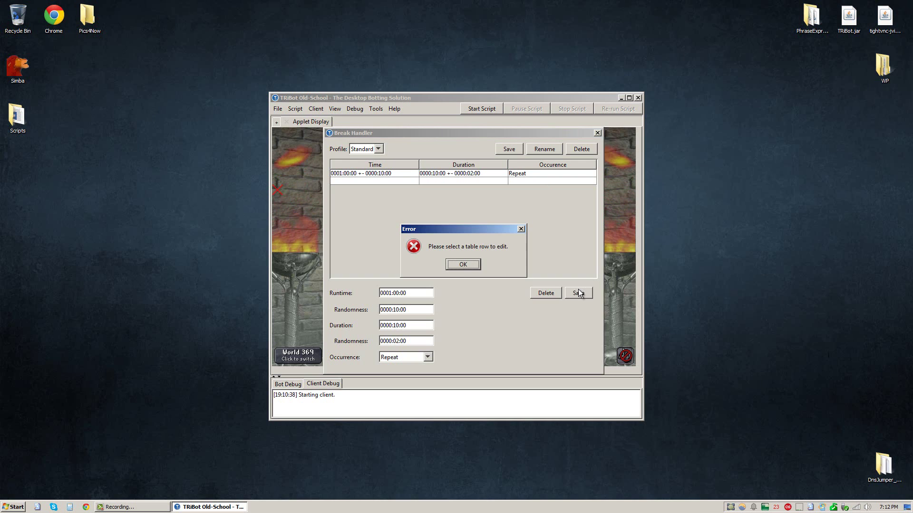
click(464, 265)
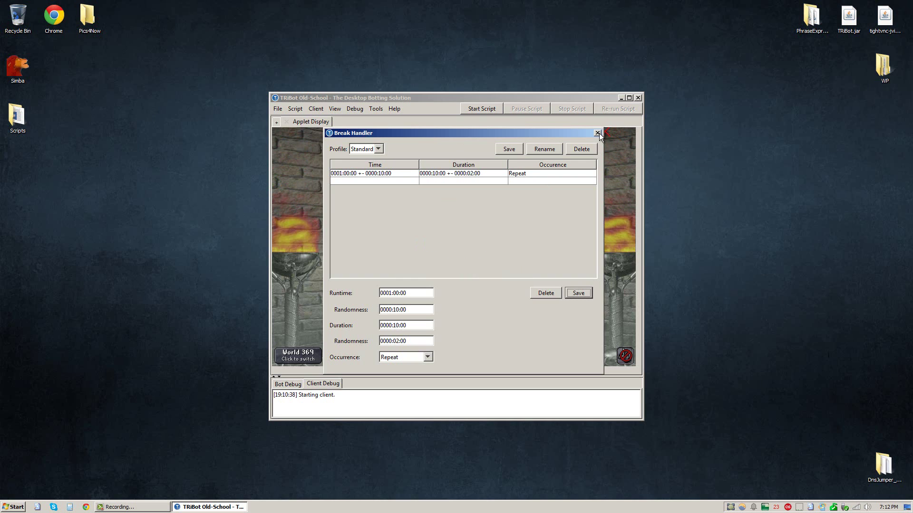
click(597, 133)
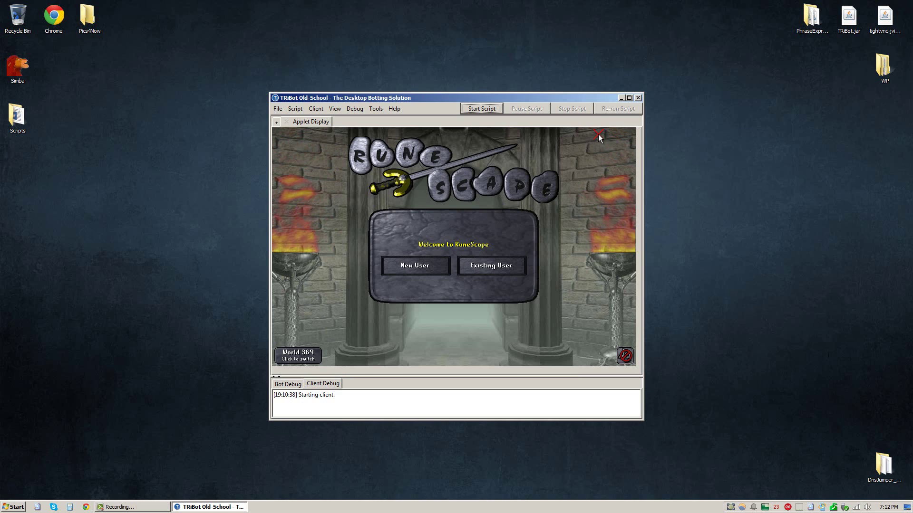
click(586, 141)
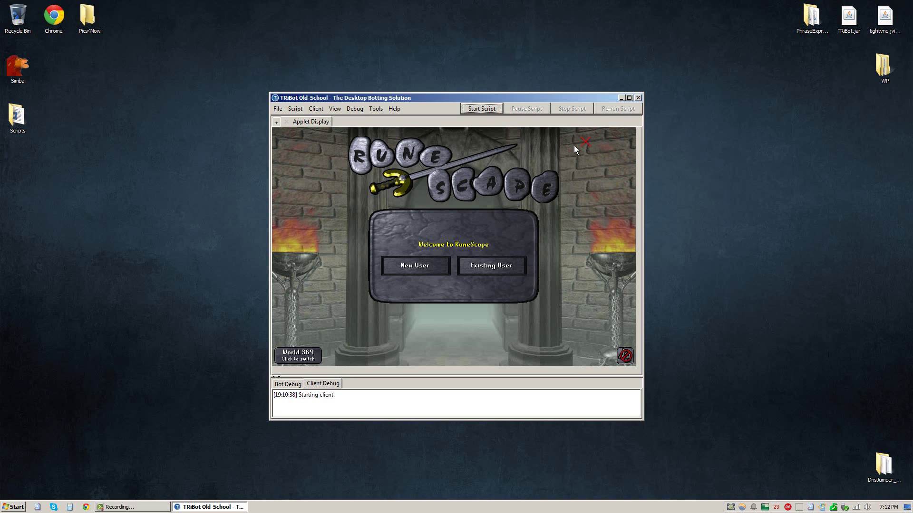
Step: Start the wCombat AIO Premium combat script with the Standard break profile, and stop the script once it runs
click(490, 113)
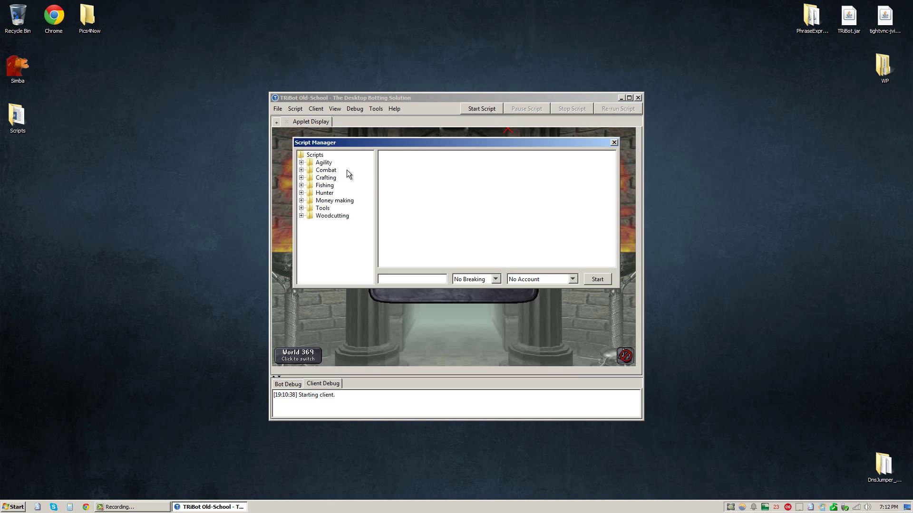
double_click(328, 170)
click(336, 179)
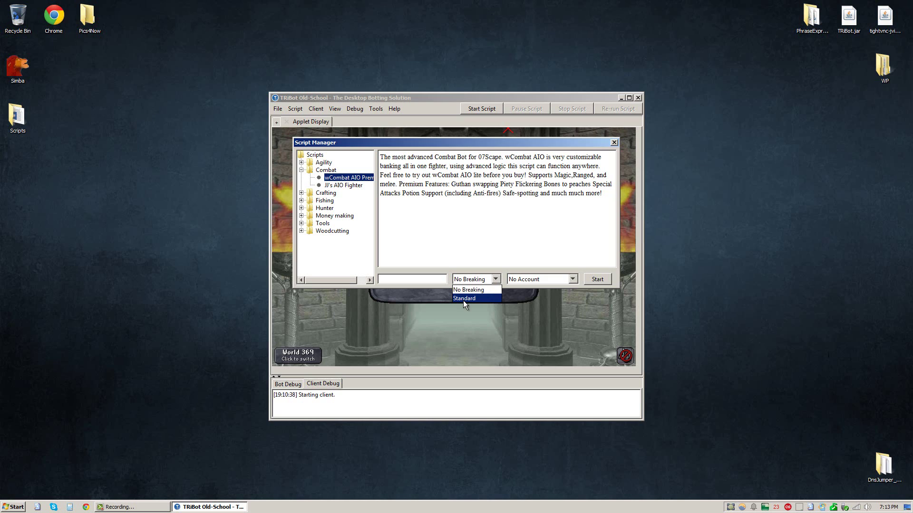
click(466, 299)
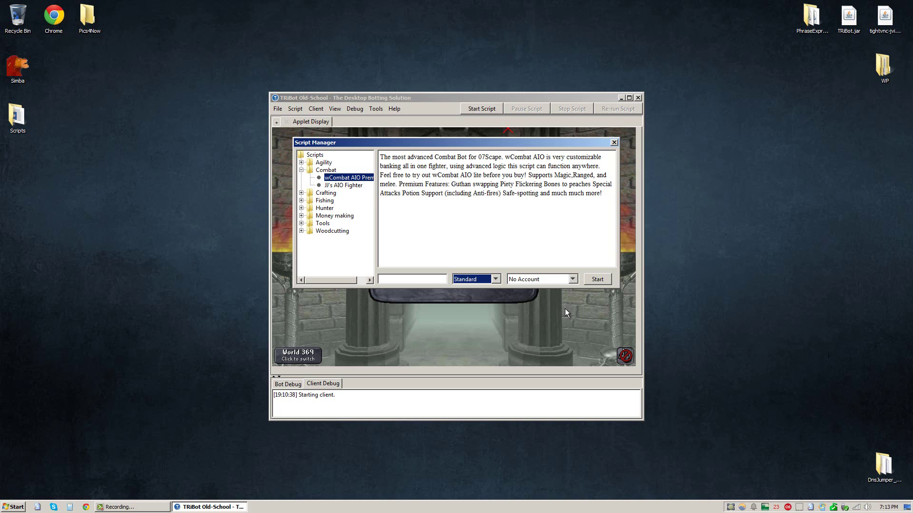
click(597, 279)
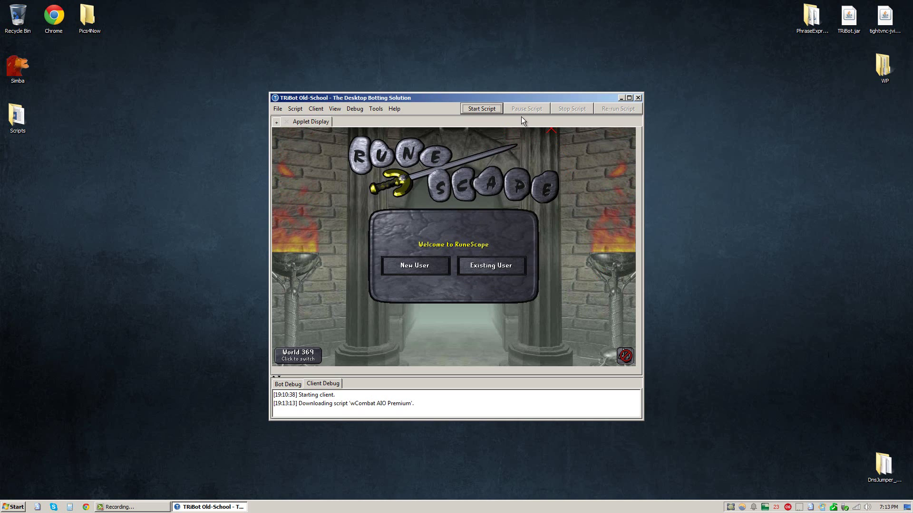
click(558, 108)
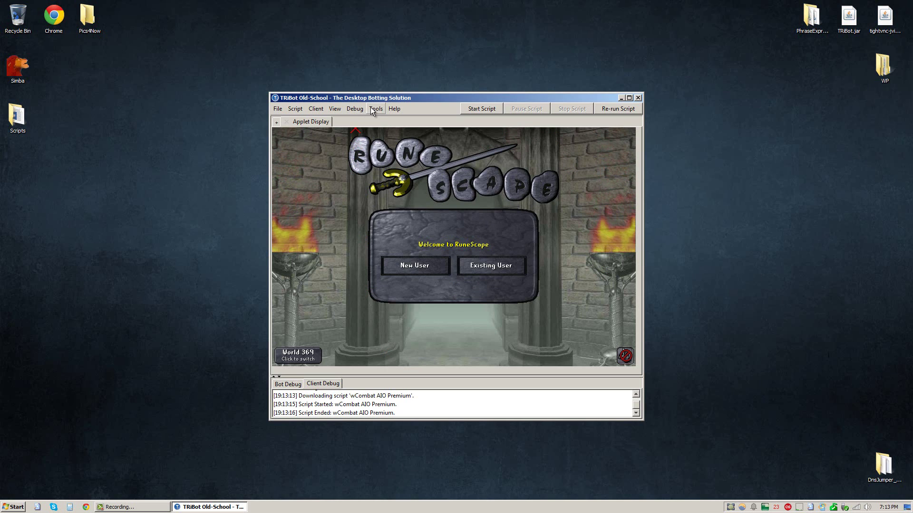
Step: Reopen the Break Handler, switch to the New profile and select its empty break row
click(335, 108)
click(341, 122)
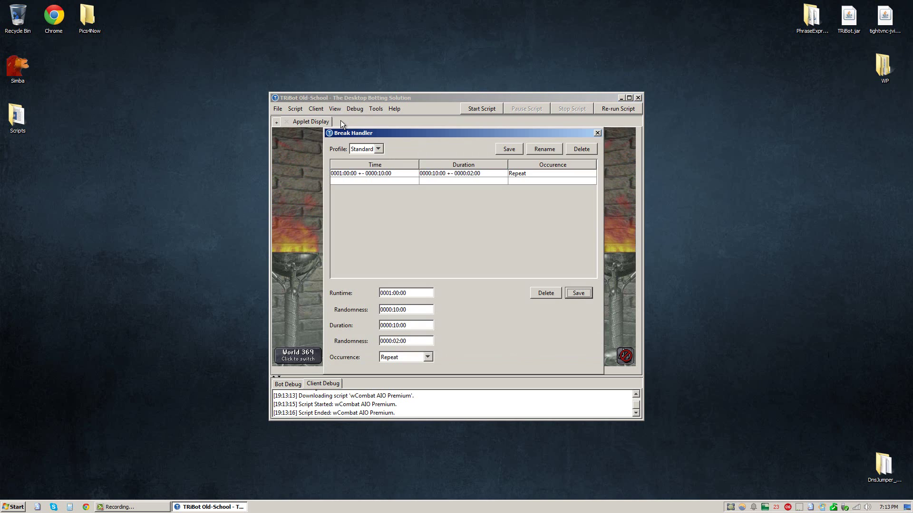
click(378, 149)
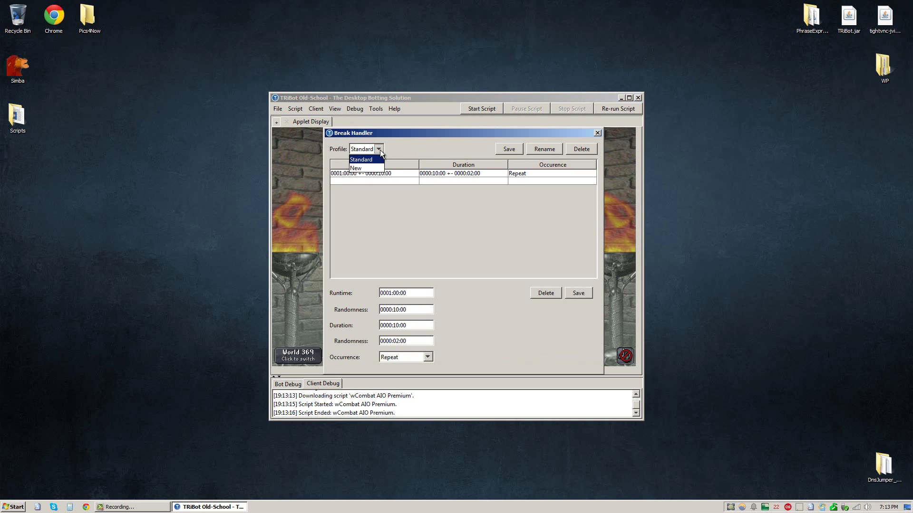
click(371, 168)
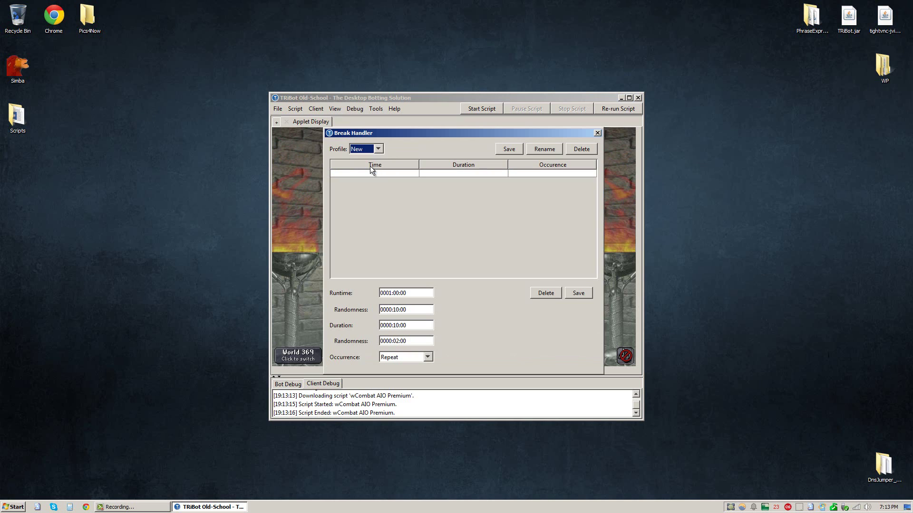
click(401, 174)
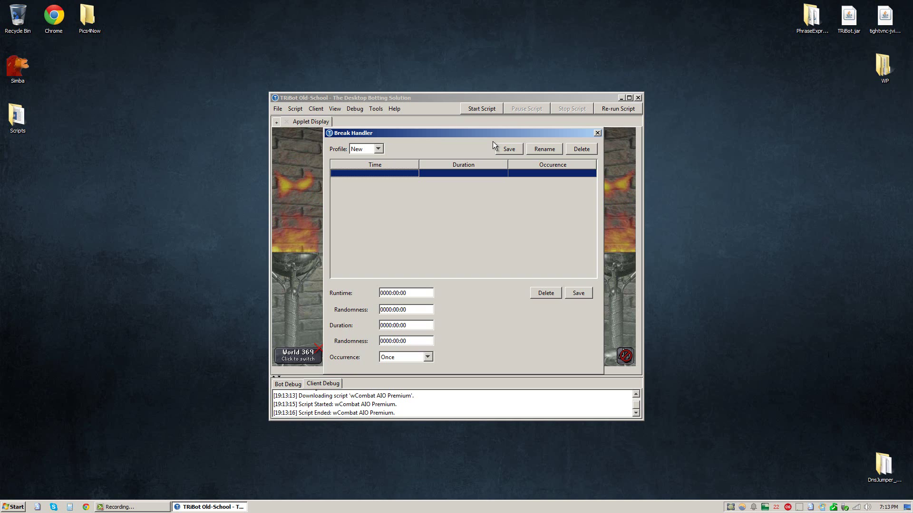
mouse_move(157, 511)
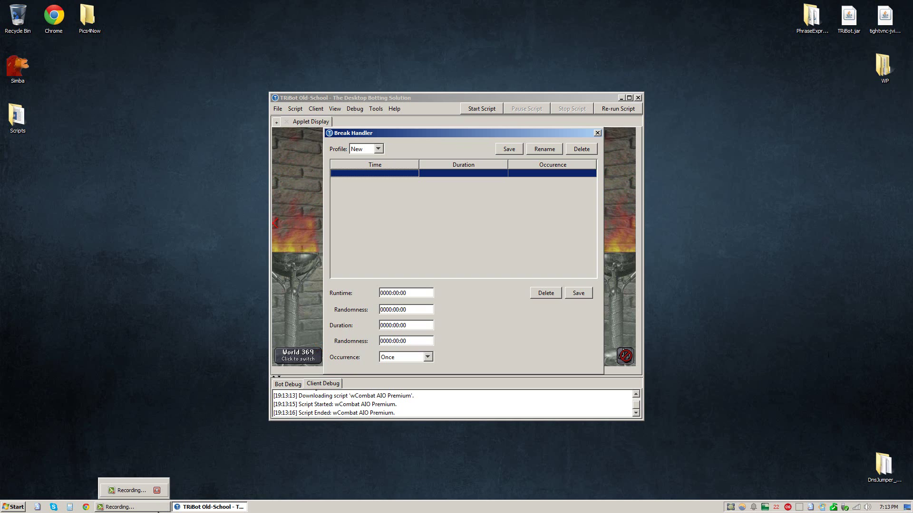